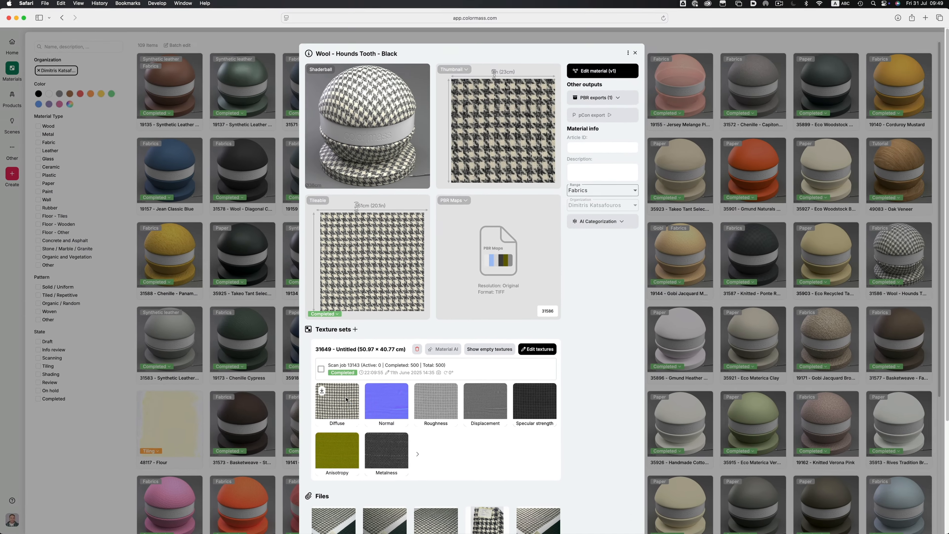
View the Wool - Hounds Tooth - Black diffuse texture in the texture editor and return to the material library
left_click(264, 305)
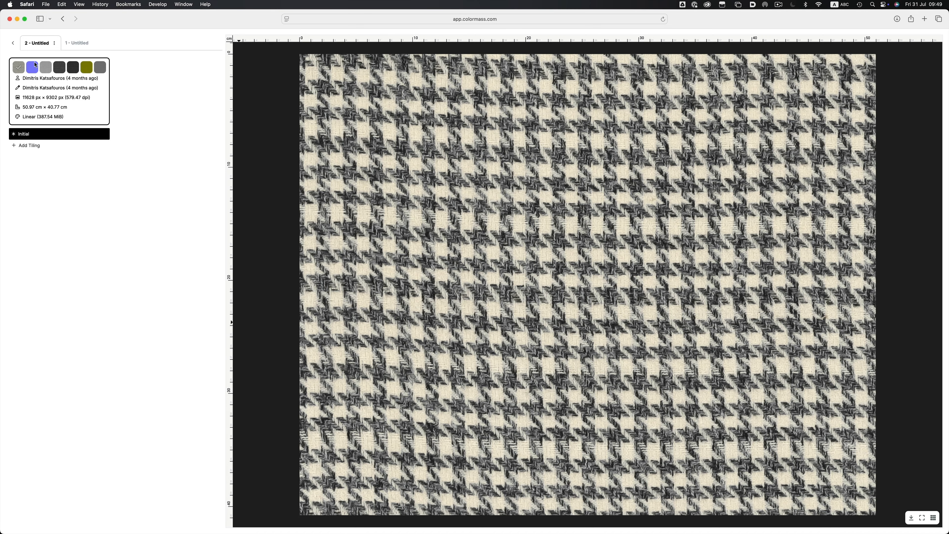
left_click(14, 45)
left_click(219, 298)
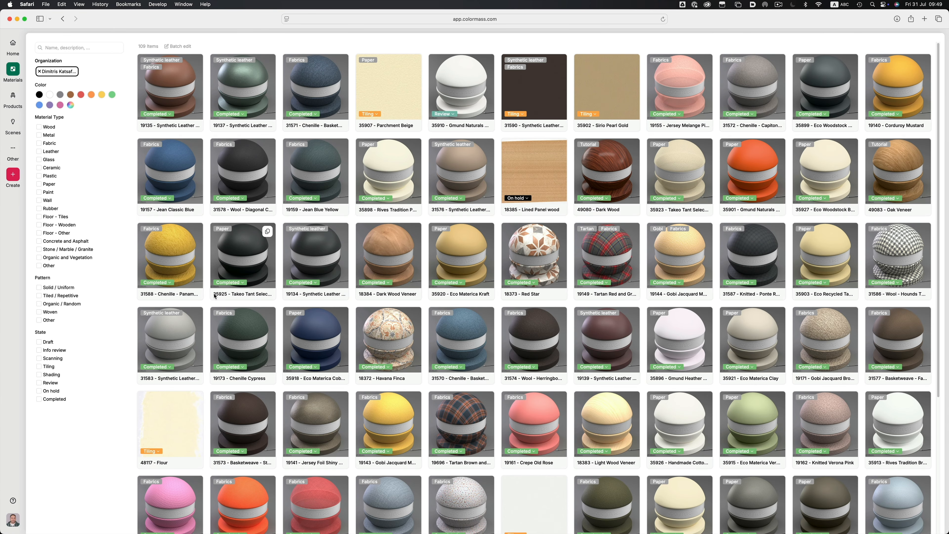
Switch to Finder and preview the diffuse, normal and roughness images in the Blue Planks folder
key("super+Tab")
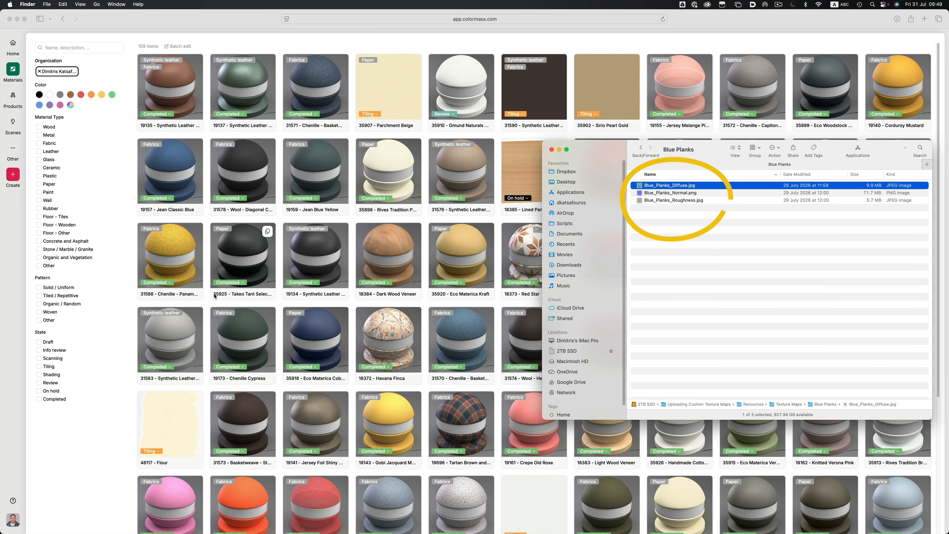
key("space")
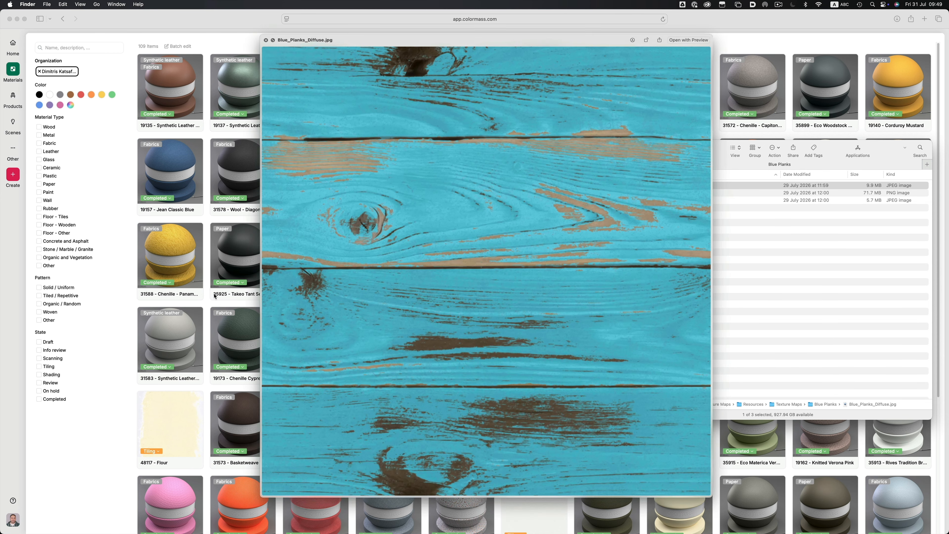
key("Down")
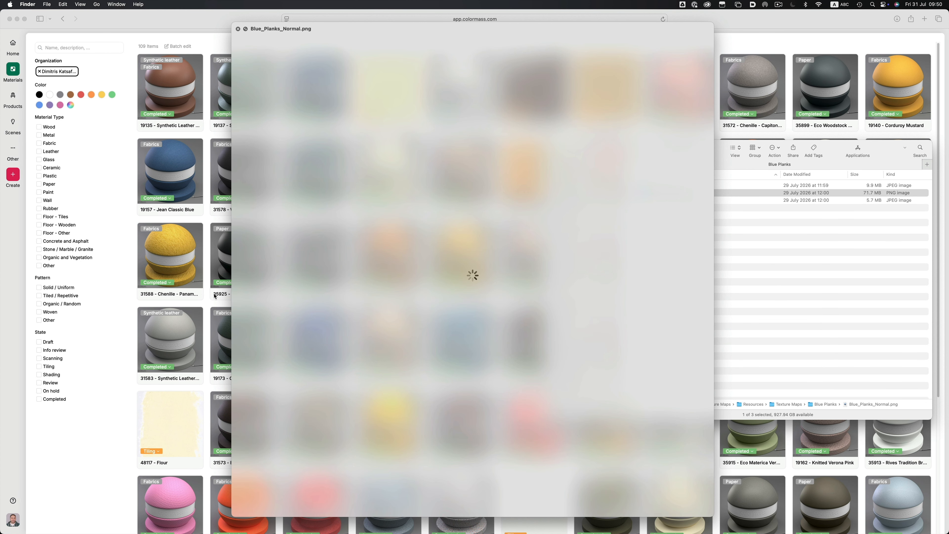
key("Down")
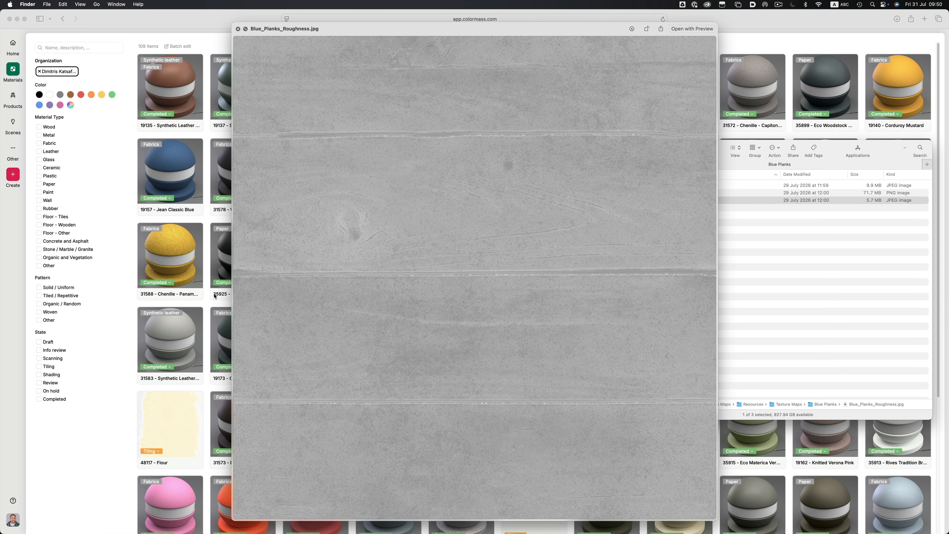
key("space")
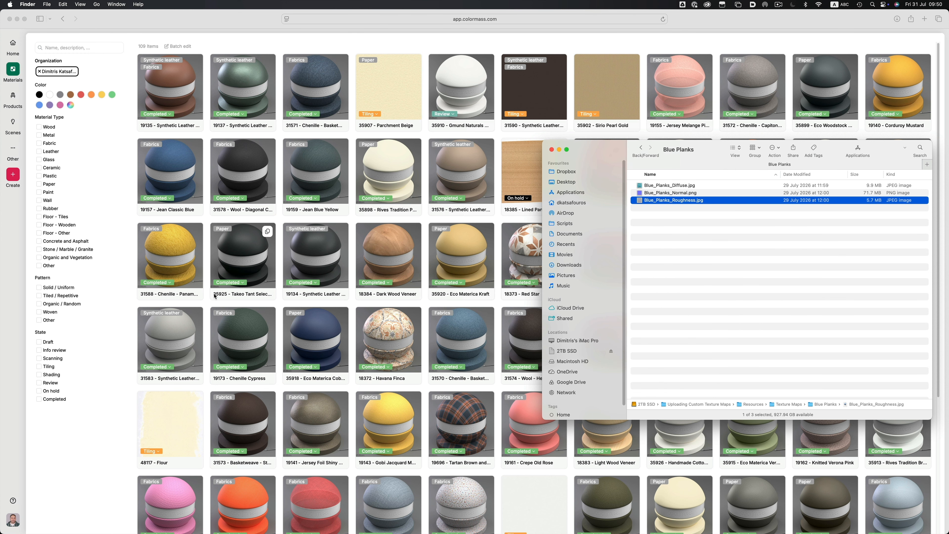
Switch back to Safari and create a new material named Blue Planks using the From PBR Files option
key("super+Tab")
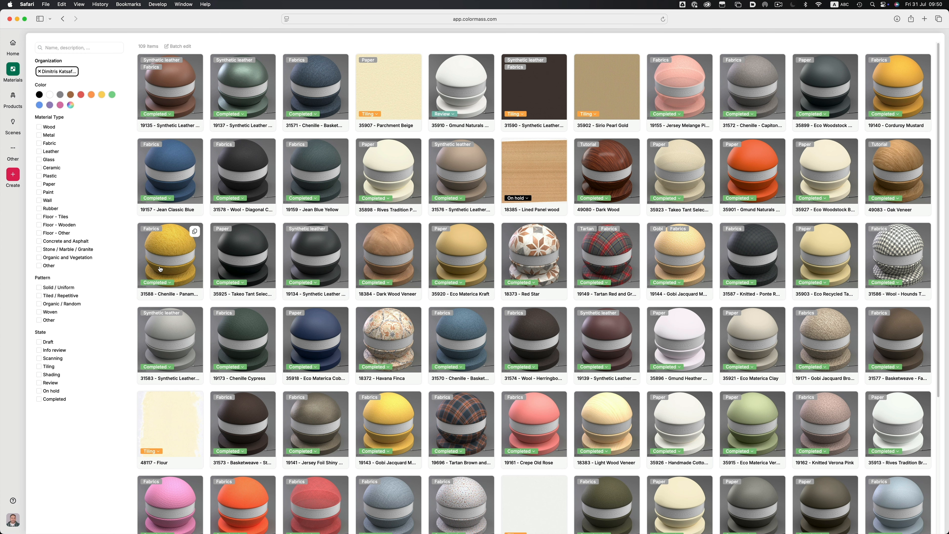
left_click(14, 176)
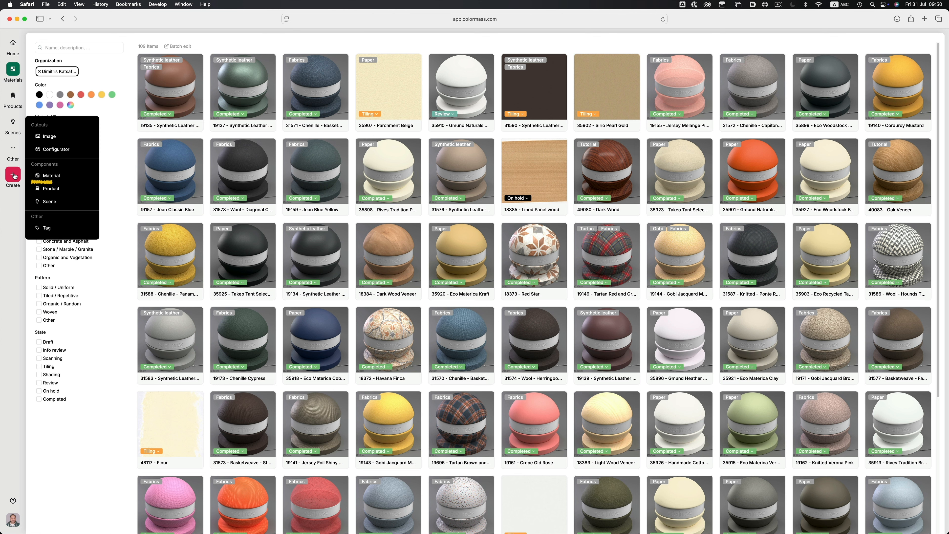
left_click(49, 176)
type("Blue Planks")
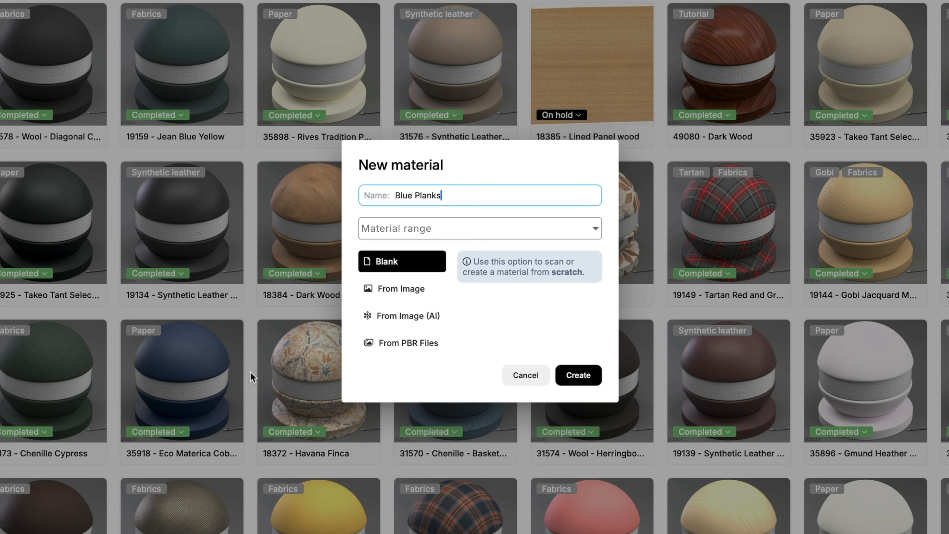
left_click(404, 346)
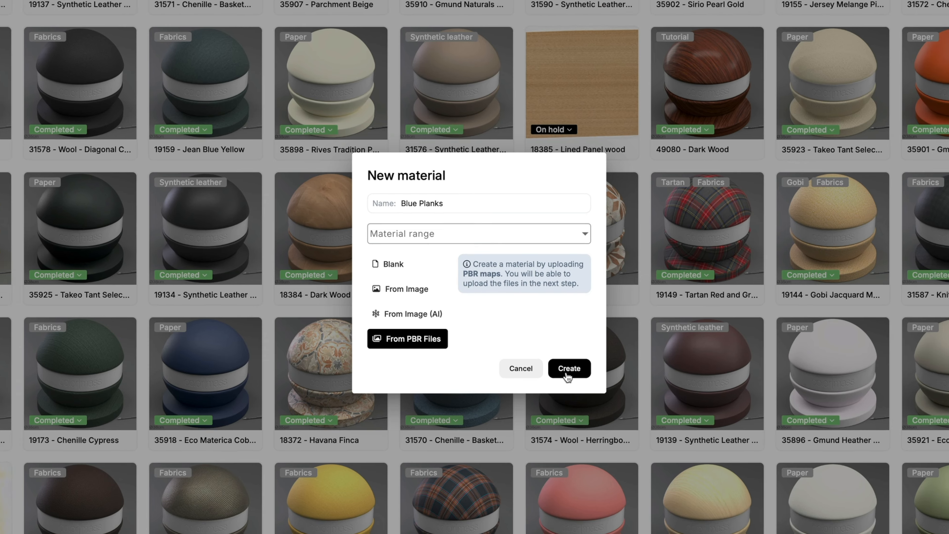
left_click(578, 375)
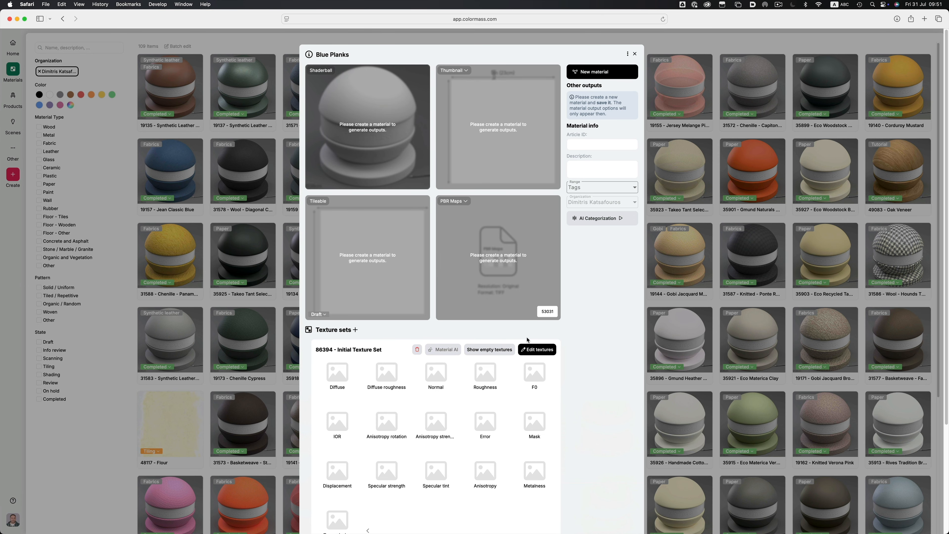
Upload Blue_Planks_Diffuse.jpg, Blue_Planks_Normal.png and Blue_Planks_Roughness.jpg to the matching Diffuse, Normal and Roughness slots of the initial texture set
left_click(337, 379)
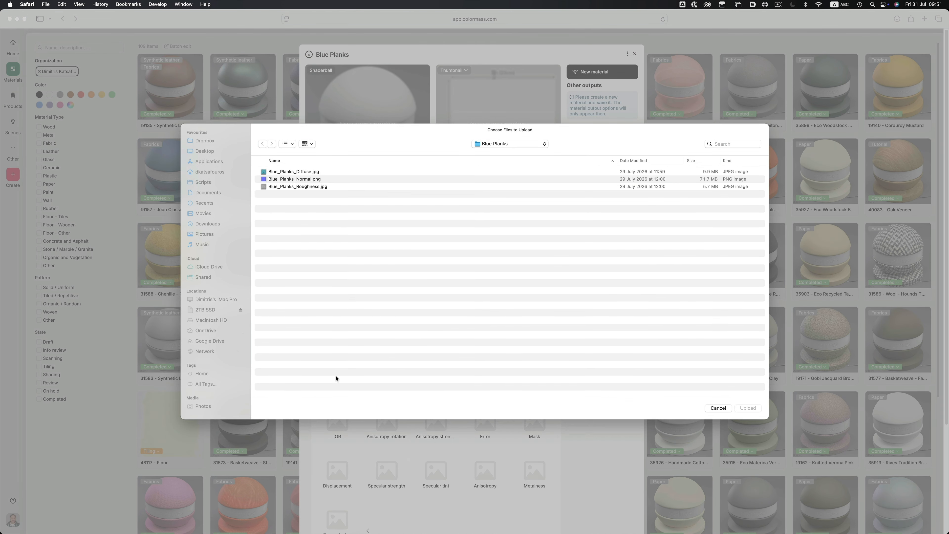
key("Return")
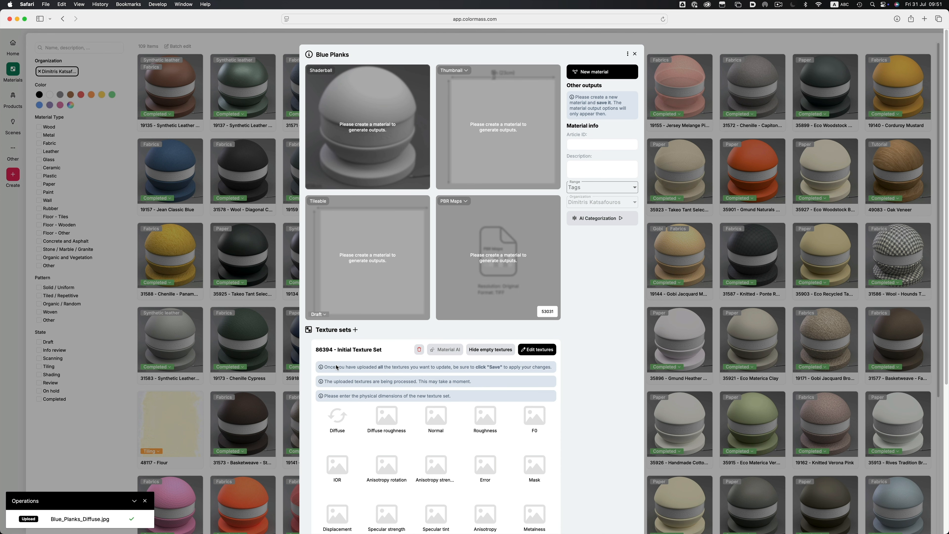
key("ctrl+alt+Left")
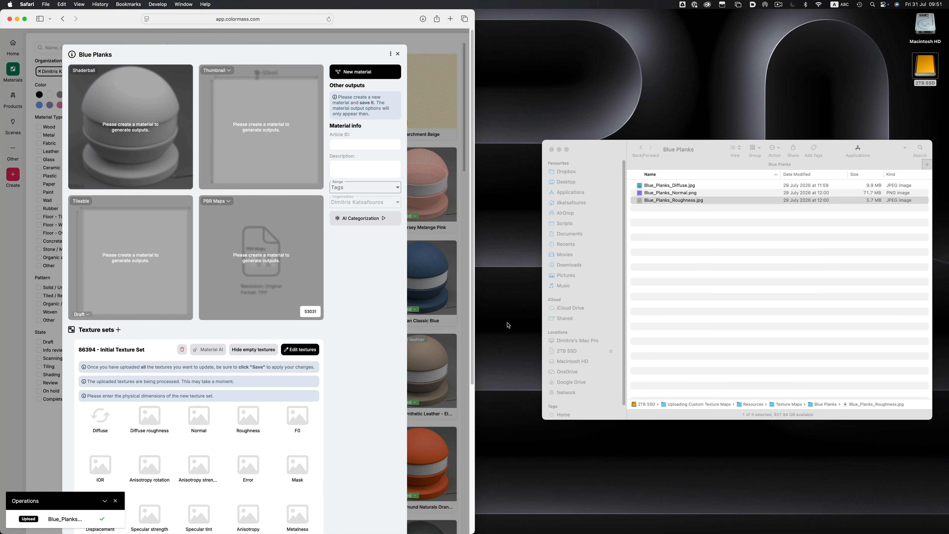
left_click_drag(672, 193, 195, 419)
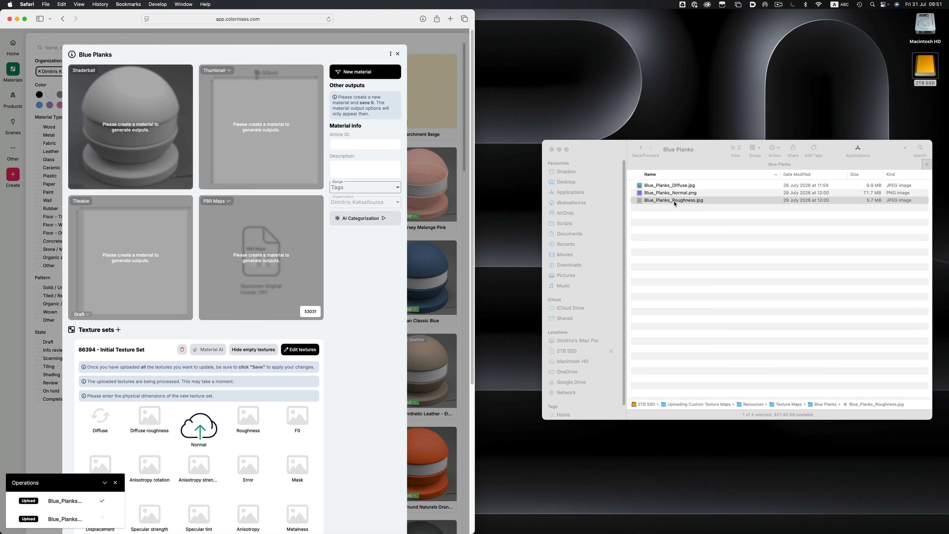
left_click_drag(677, 203, 251, 419)
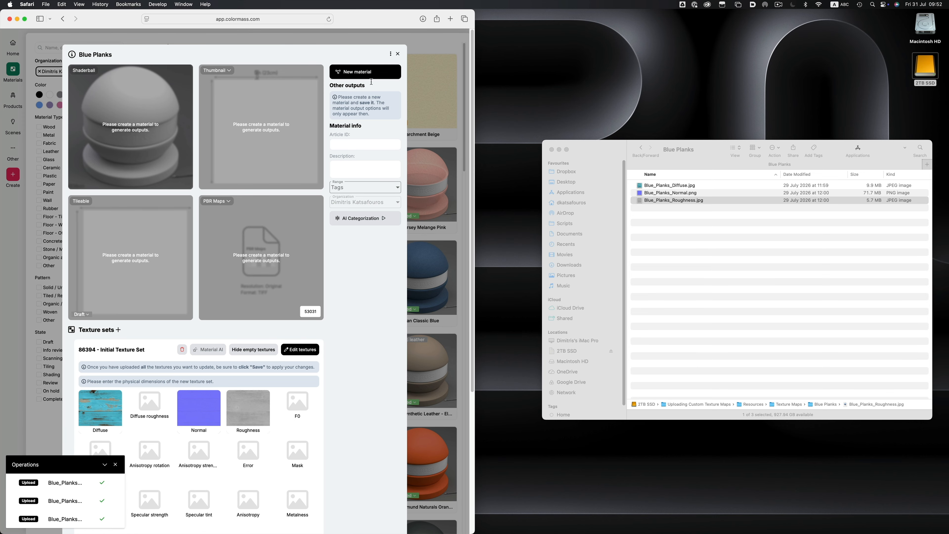
double_click(376, 18)
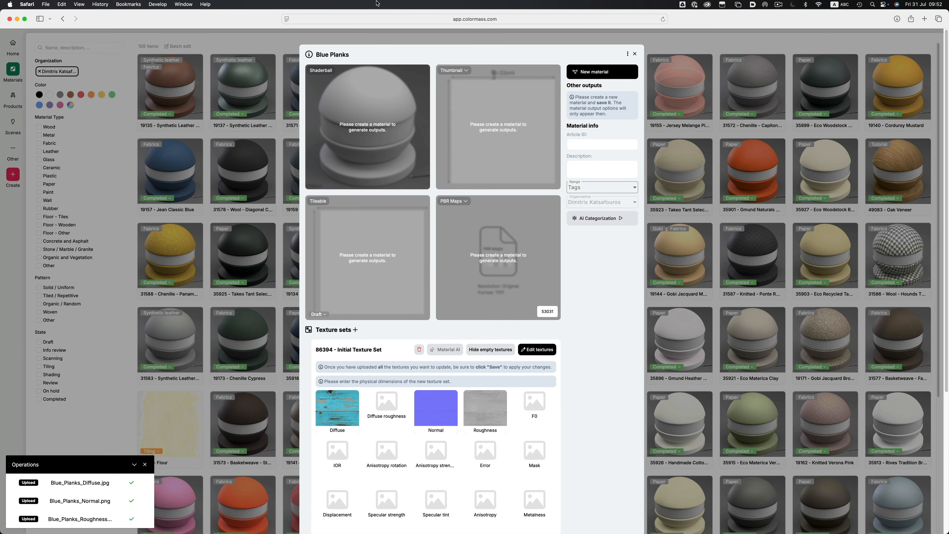
Open Blue_Planks_Diffuse.jpg from Finder in Photoshop and check its physical image size
scroll(336, 232, "down", 5)
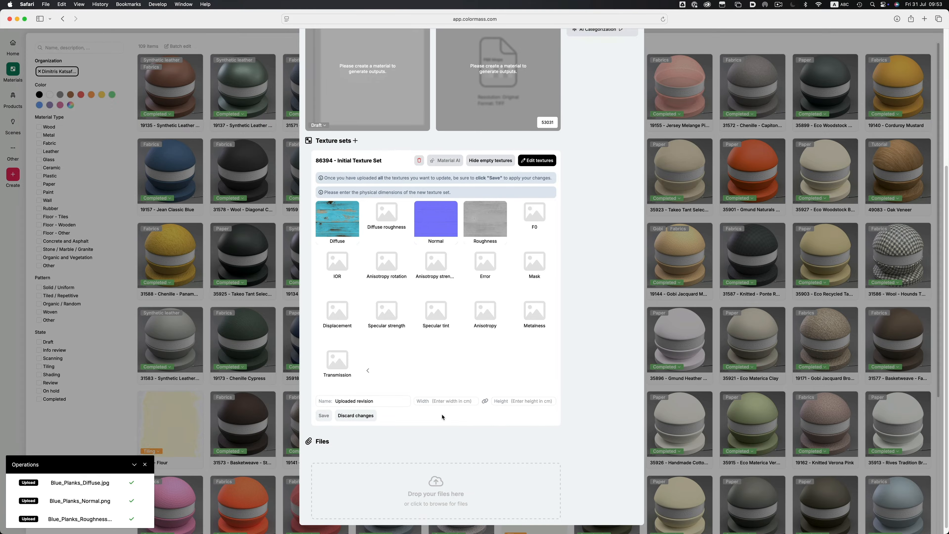
key("super+Tab")
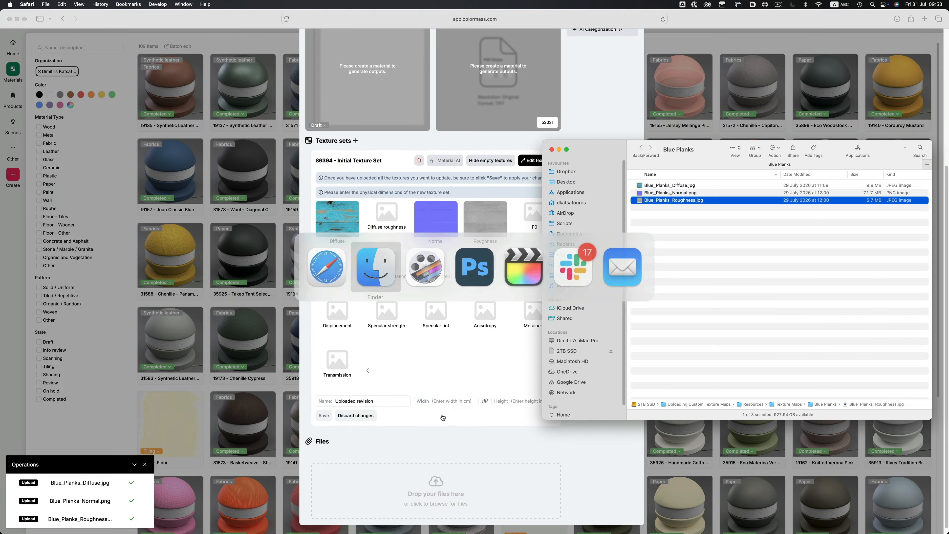
left_click_drag(669, 186, 197, 513)
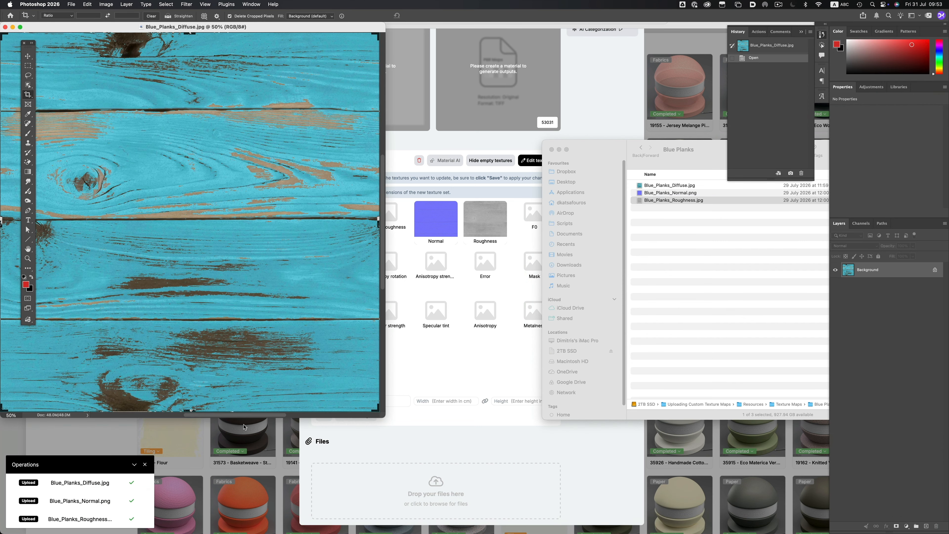
key("f")
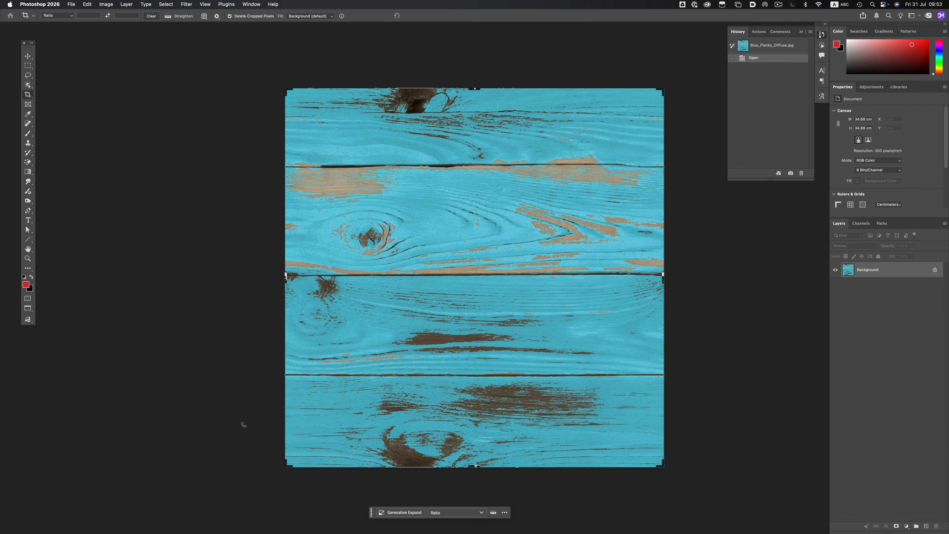
key("super+alt+i")
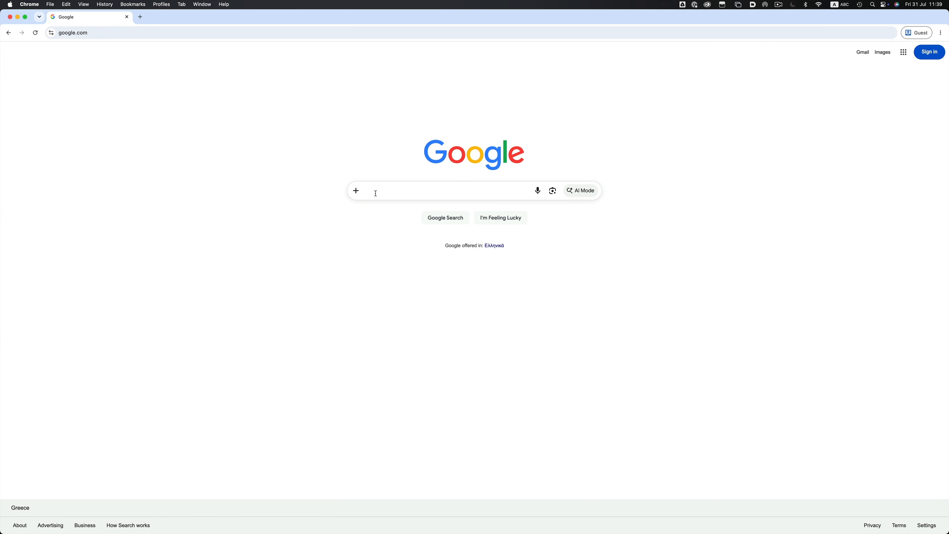
Search Google Images in Chrome for "wooden planks" and open a dark wood plank result for size reference
type("wooden plank")
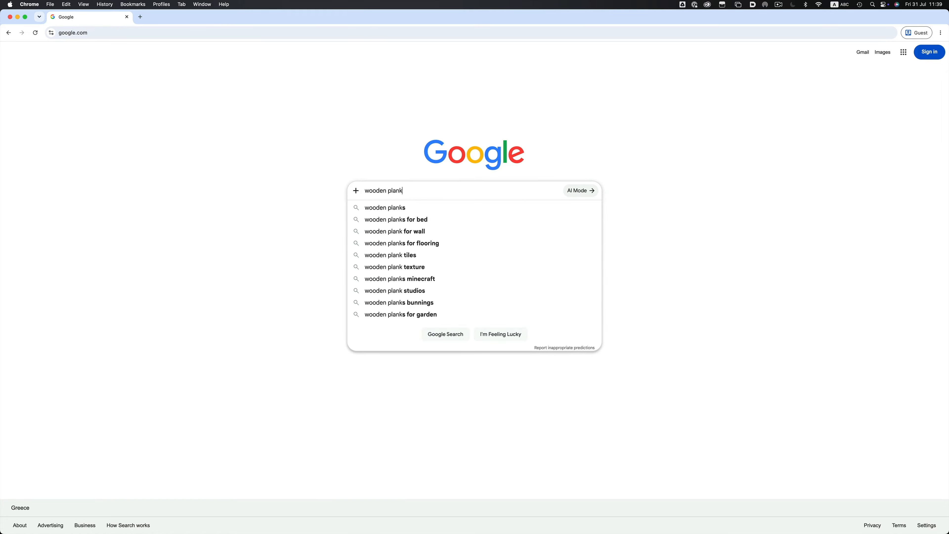
key("Down")
key("Return")
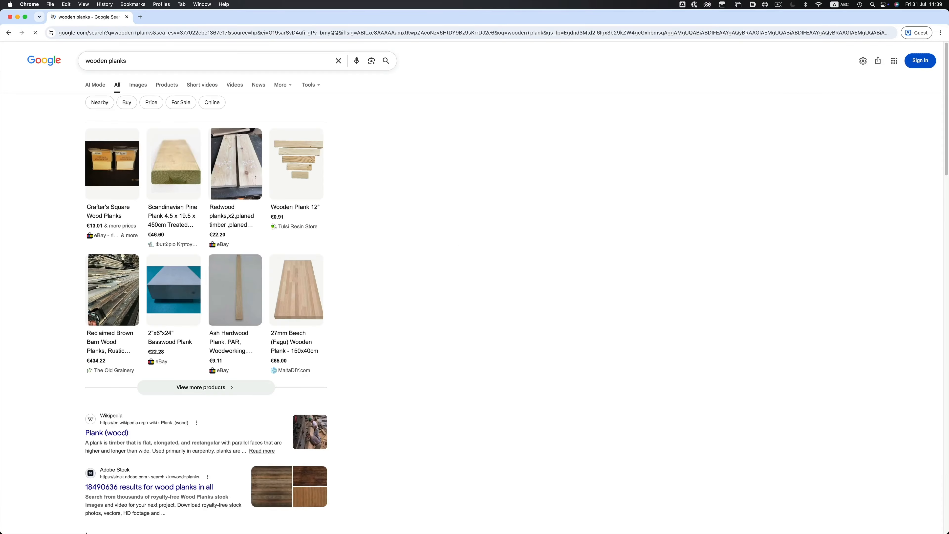
left_click(139, 86)
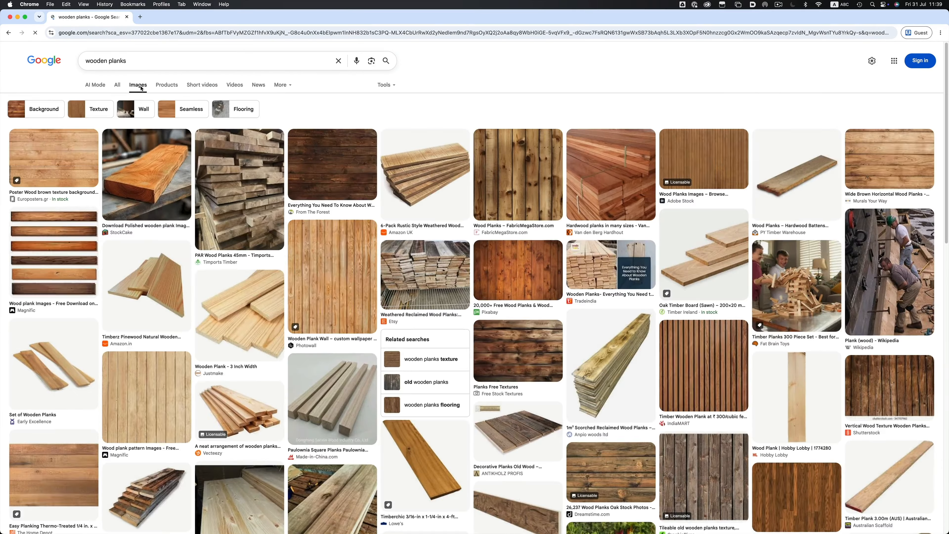
left_click(344, 178)
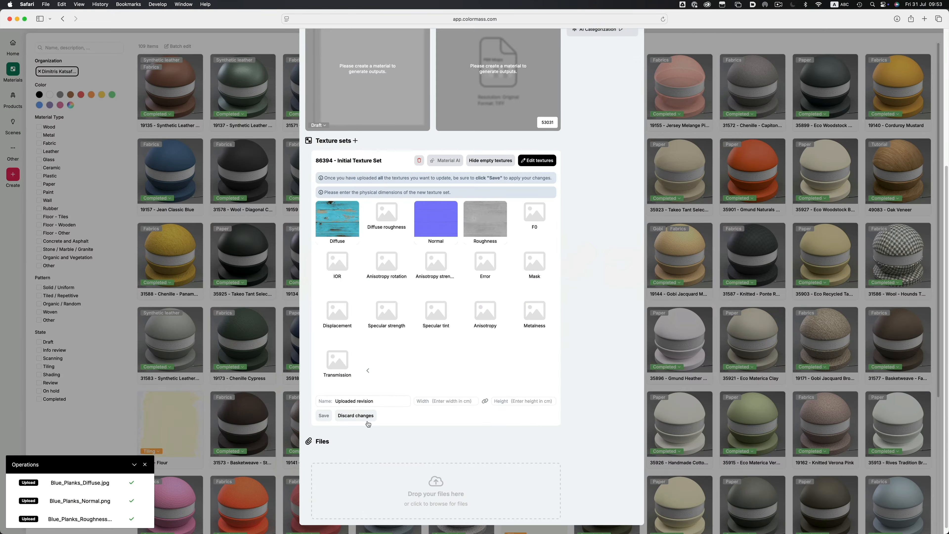
Set the Blue Planks texture set's width and height to 34.68 cm and save the uploaded revision
left_click(442, 401)
type("34.68")
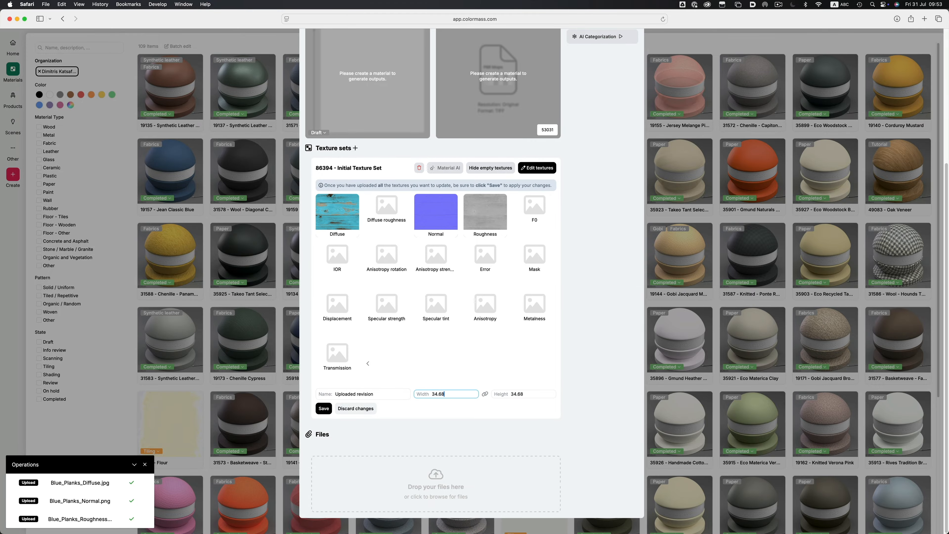
key("Tab")
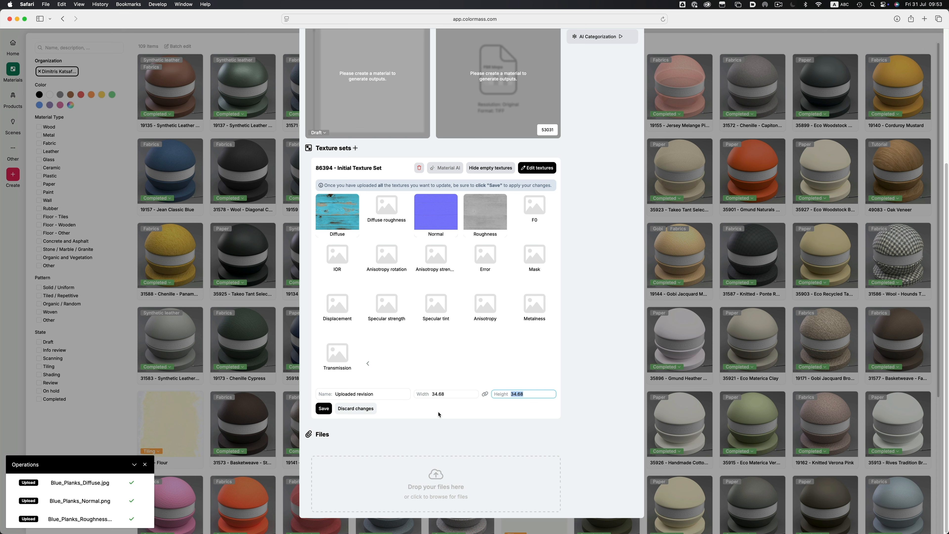
left_click(324, 408)
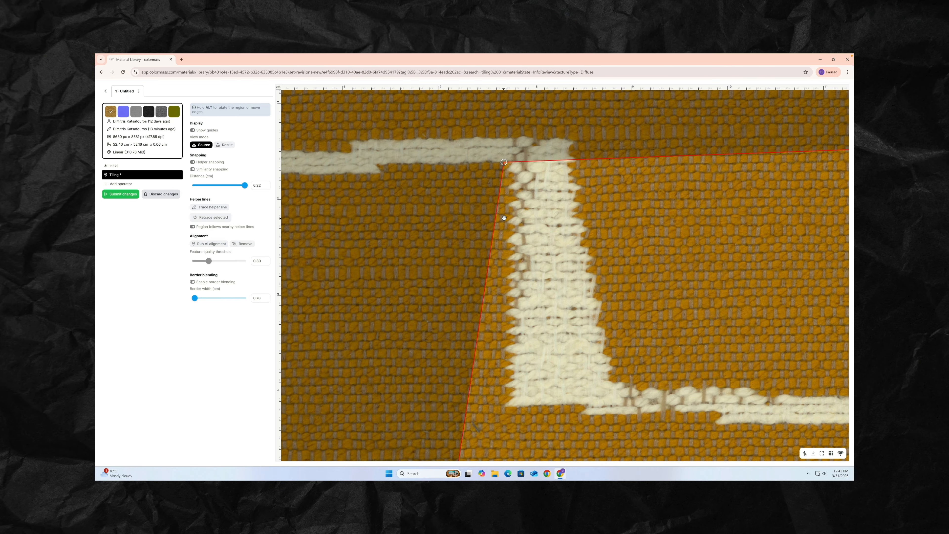
Inspect the tiling region's boundary along the upper edge of the mustard fabric's diffuse texture
scroll(509, 182, "down", 5)
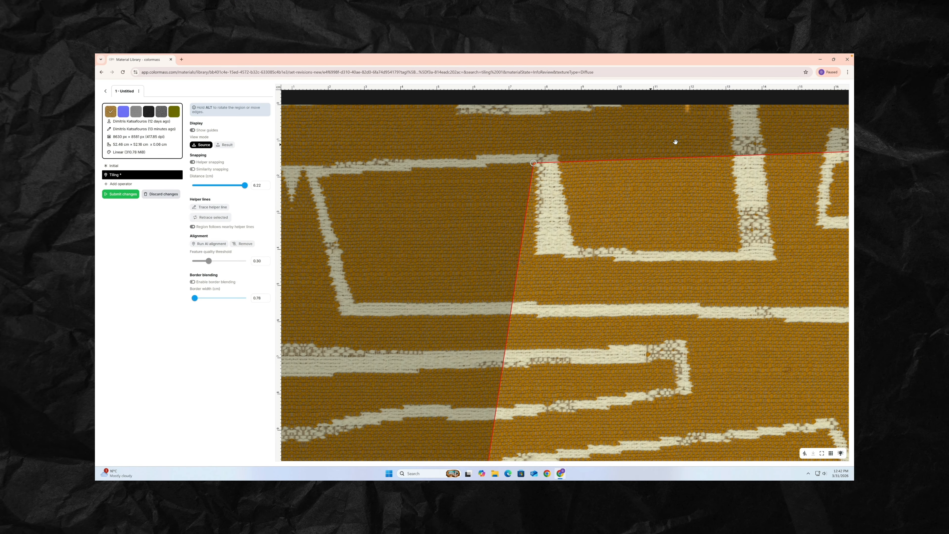
left_click_drag(580, 175, 439, 191)
left_click_drag(726, 178, 434, 191)
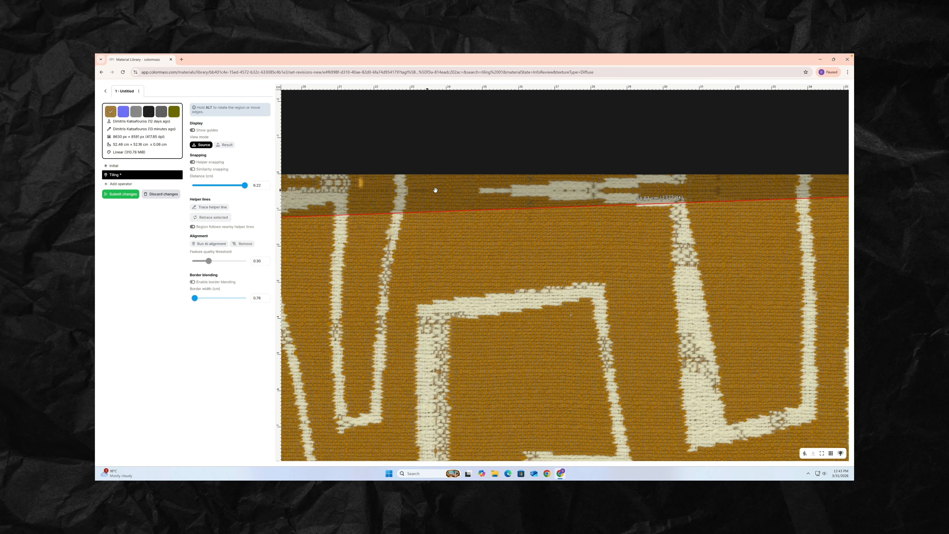
left_click_drag(693, 190, 377, 202)
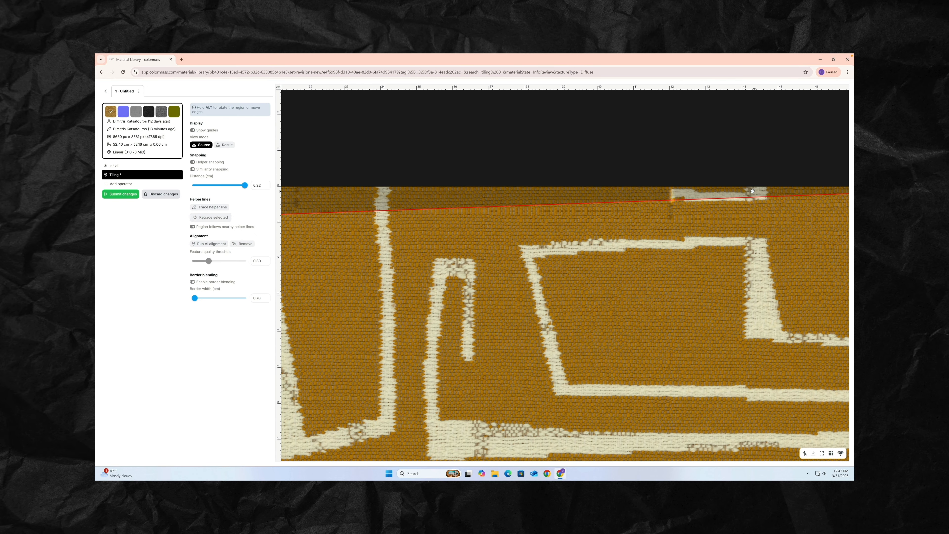
left_click_drag(752, 191, 699, 191)
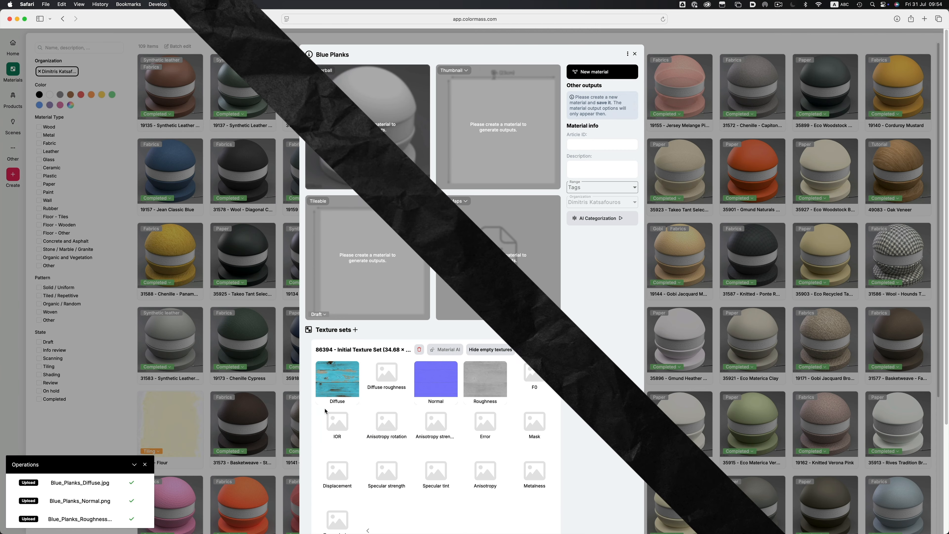
Open the Blue Planks diffuse texture in the texture editor
left_click(336, 383)
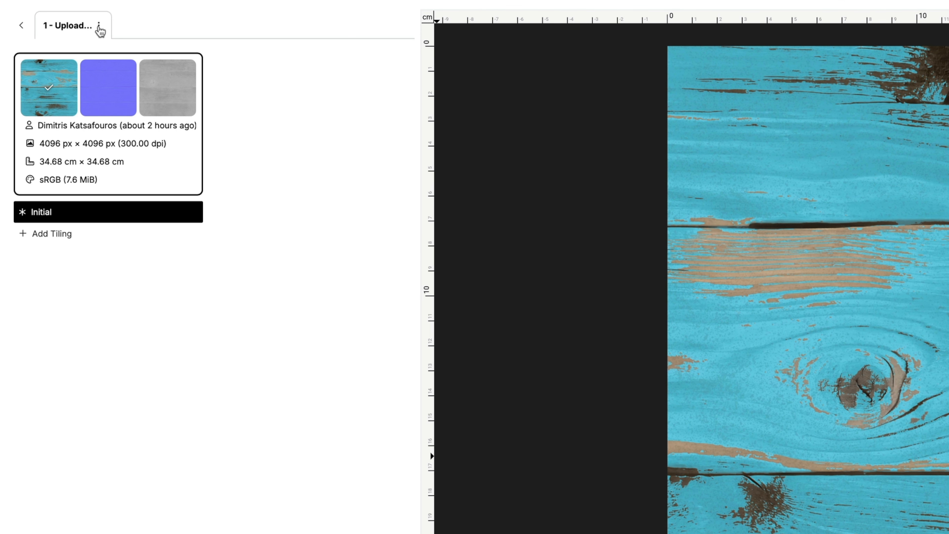
Check the current revision's physical texture size settings and leave them unchanged
left_click(100, 26)
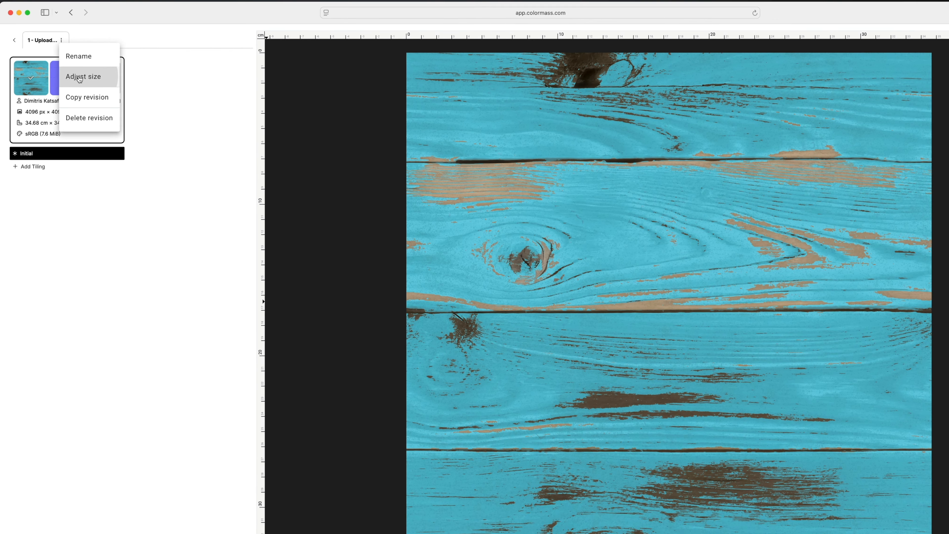
left_click(135, 86)
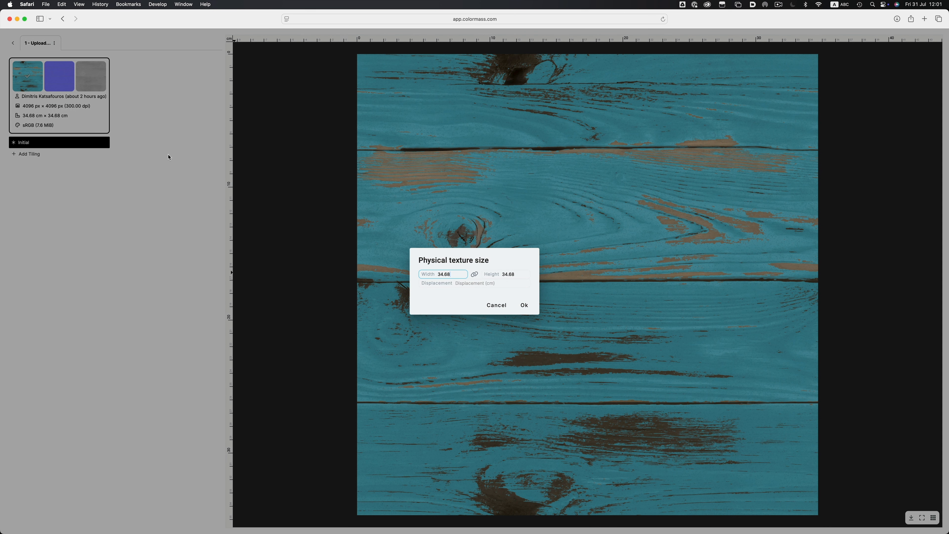
left_click(497, 305)
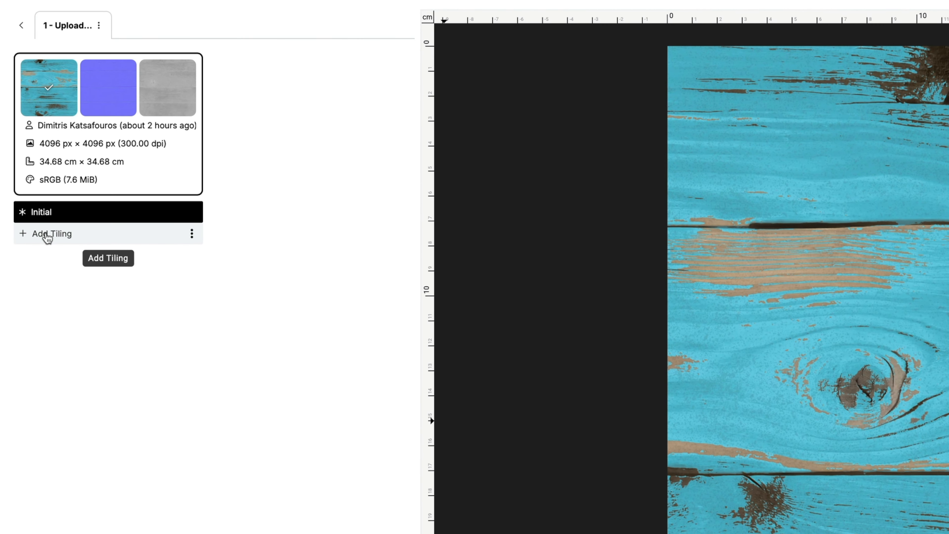
Add a Layer and Mask operator and shift its image about 7.5 cm left to extend the dark brown patch on the lowest plank
left_click(192, 234)
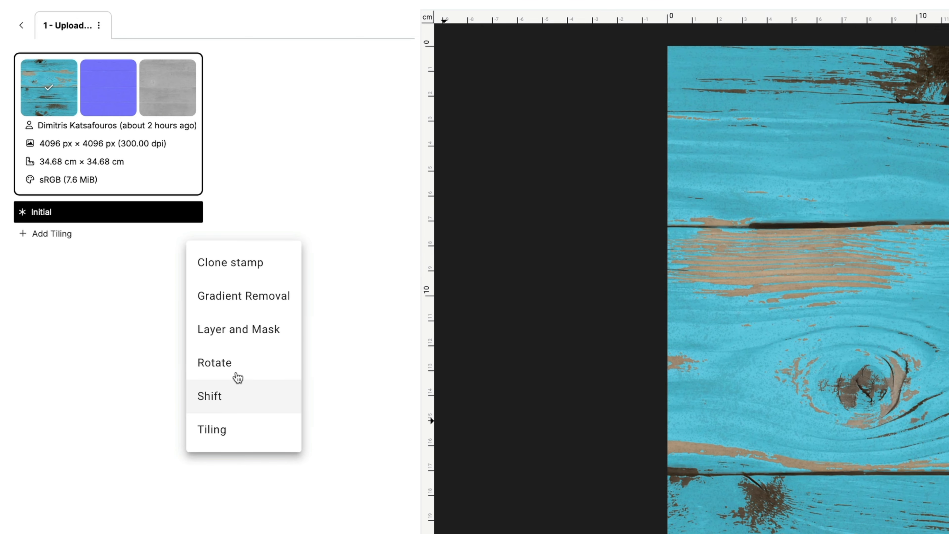
left_click(247, 331)
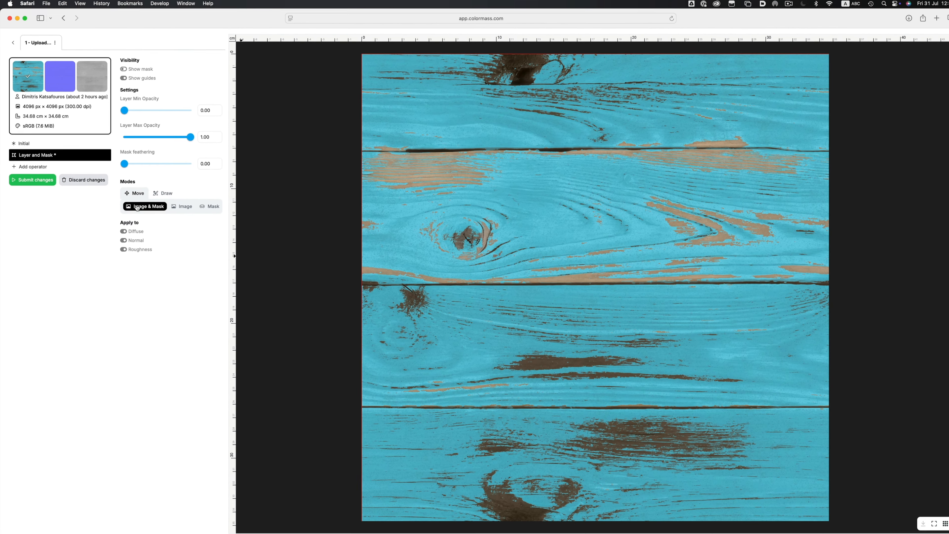
left_click(160, 191)
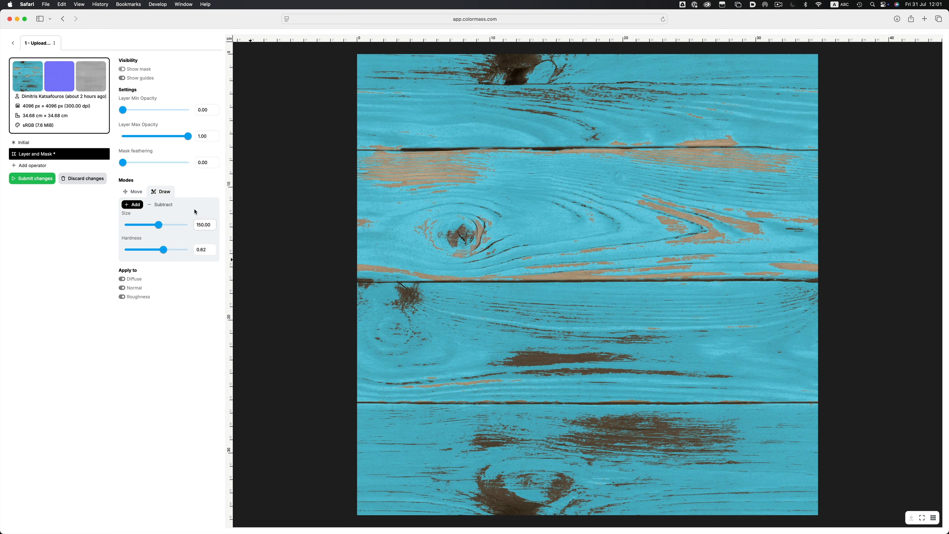
left_click(135, 193)
left_click(181, 205)
left_click_drag(694, 424, 590, 417)
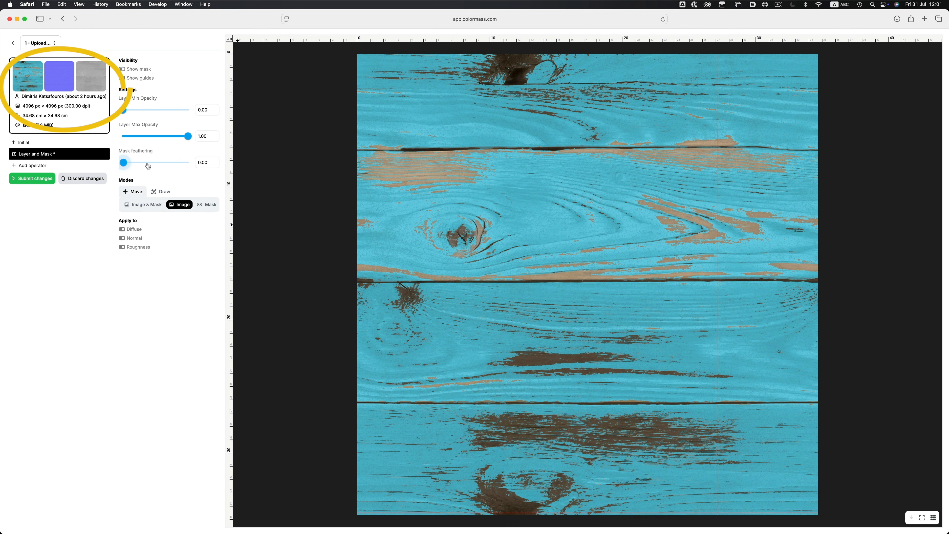
Set the mask feathering to 10.63, set mask drawing to subtract at 0.39 hardness, and submit the changes
mouse_move(123, 162)
left_mouse_down()
mouse_move(150, 164)
mouse_move(141, 166)
left_mouse_up()
left_click(161, 191)
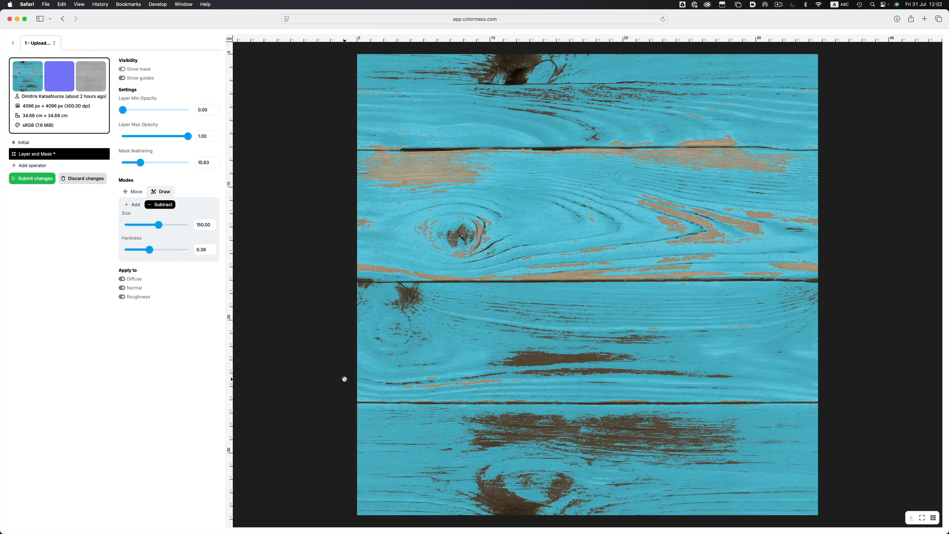
left_click(25, 180)
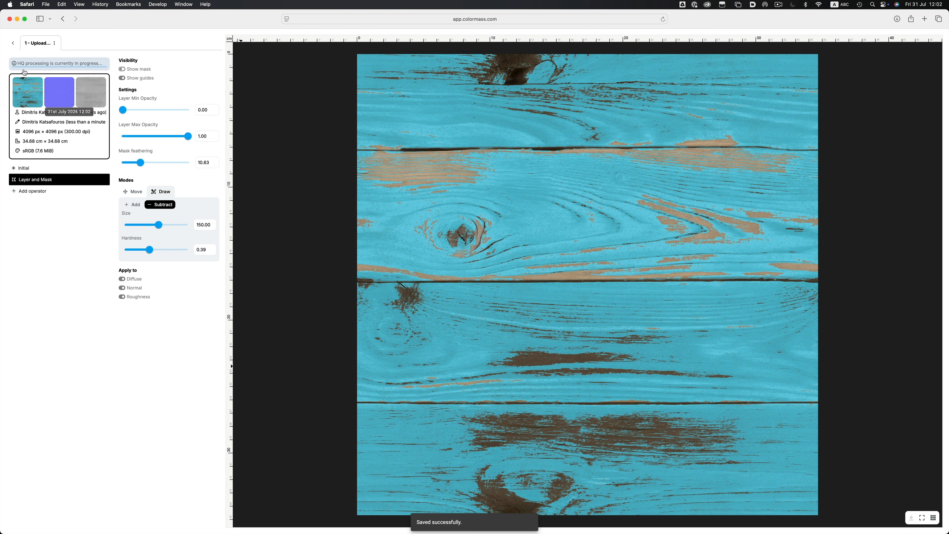
Return to the Blue Planks material, hide its texture set's empty textures, and close the material
left_click(15, 45)
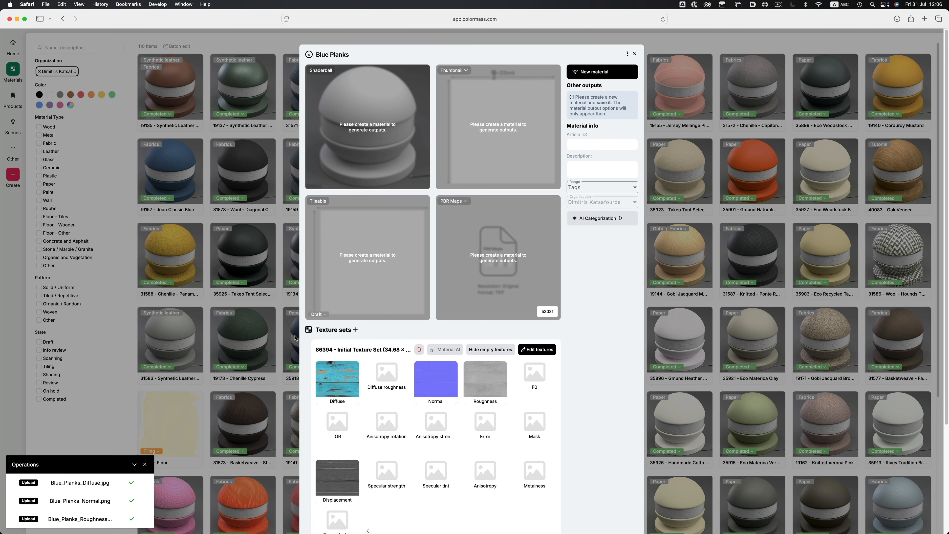
left_click(483, 351)
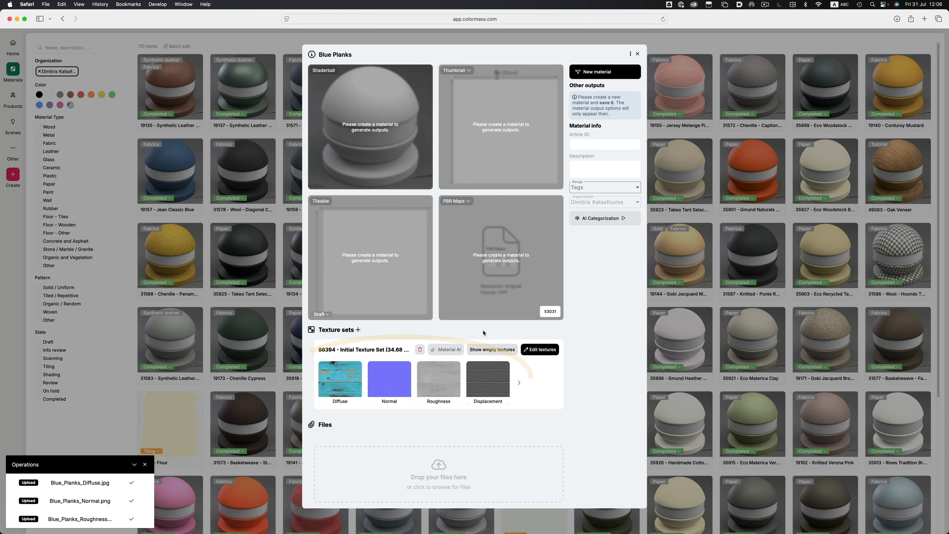
left_click(230, 300)
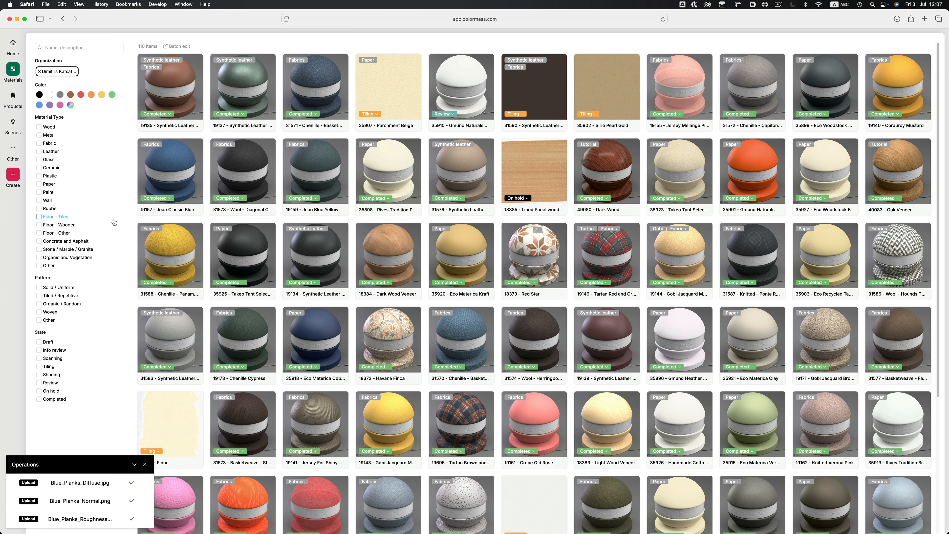
Create a material named New Material from PBR files, leaving the material range unset
left_click(14, 177)
left_click(47, 178)
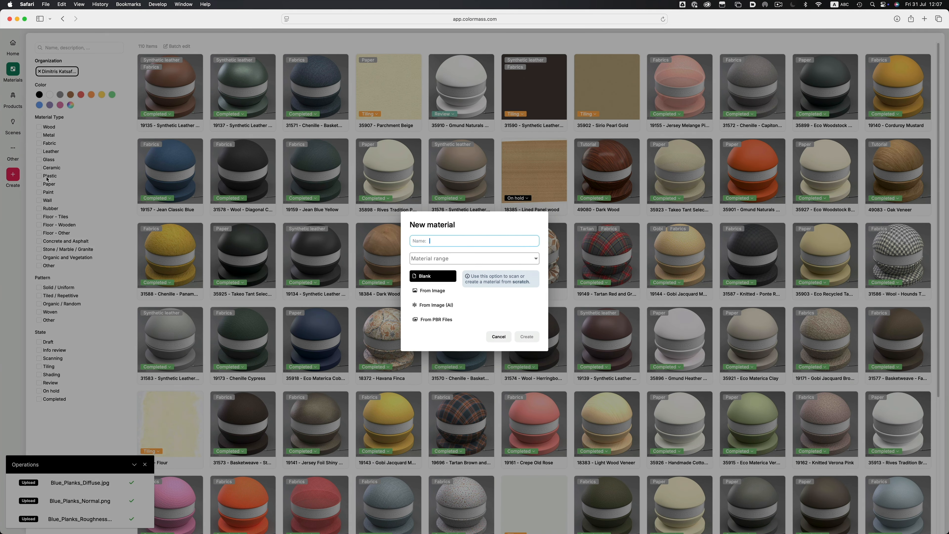
type("New Material")
left_click(423, 320)
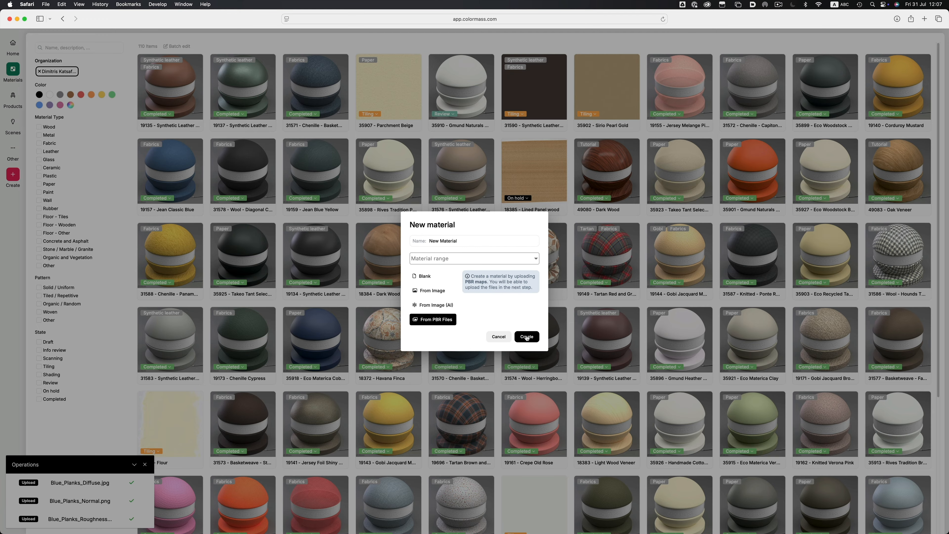
left_click(527, 336)
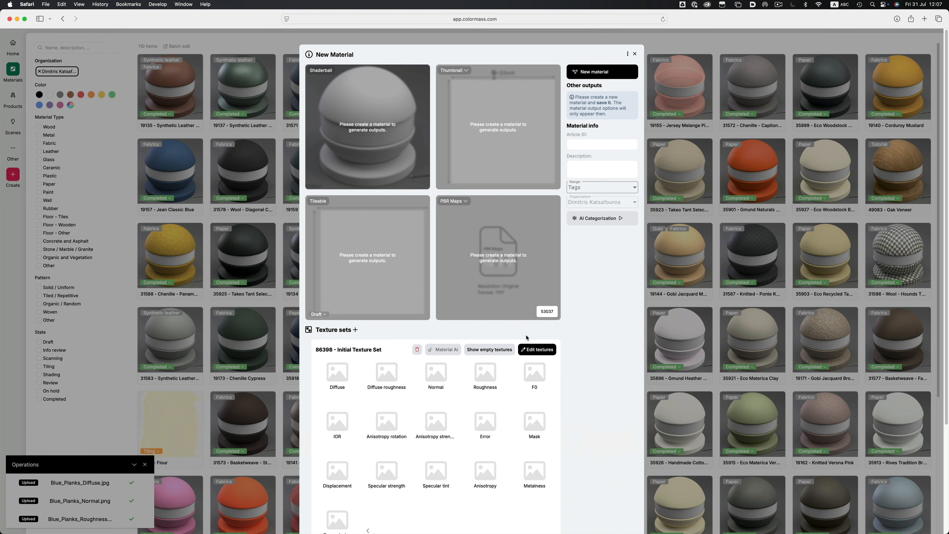
scroll(527, 338, "down", 3)
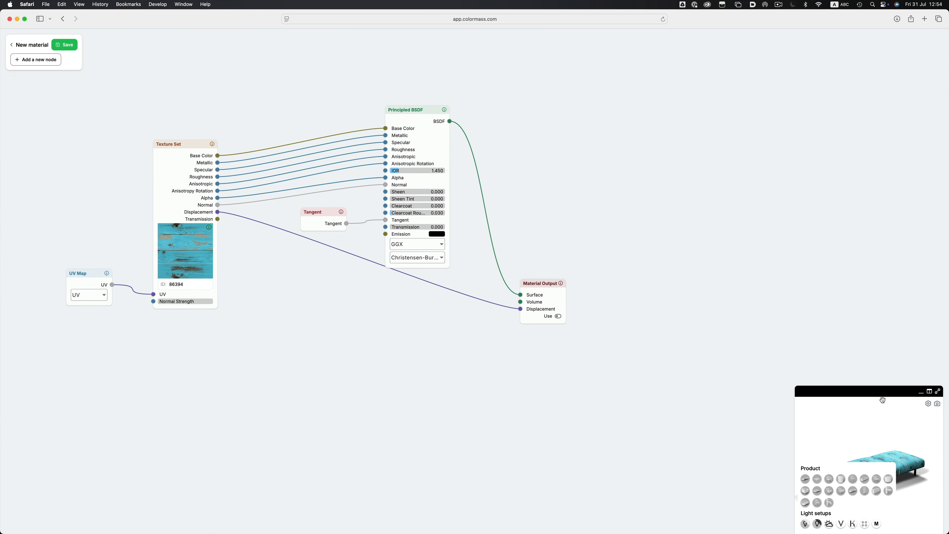
Show the Blue Planks product preview beside the material node graph and save the material
left_click(930, 392)
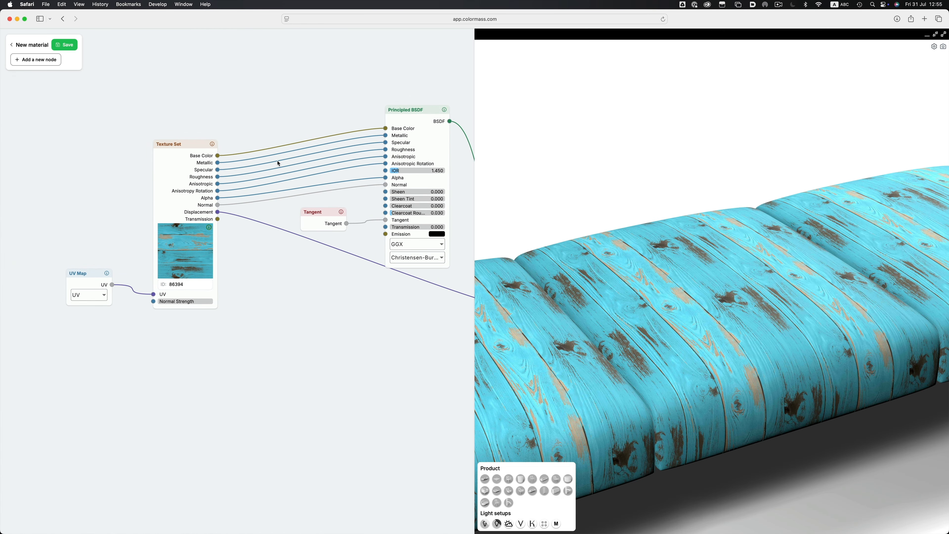
left_click(66, 45)
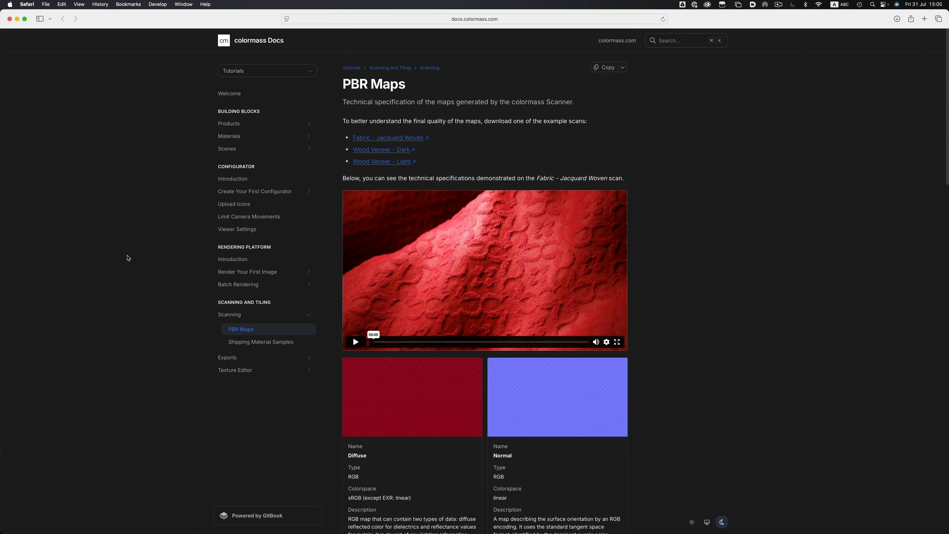
Review the diffuse and normal map specifications on the PBR Maps page of the colormass Docs
scroll(128, 258, "down", 7)
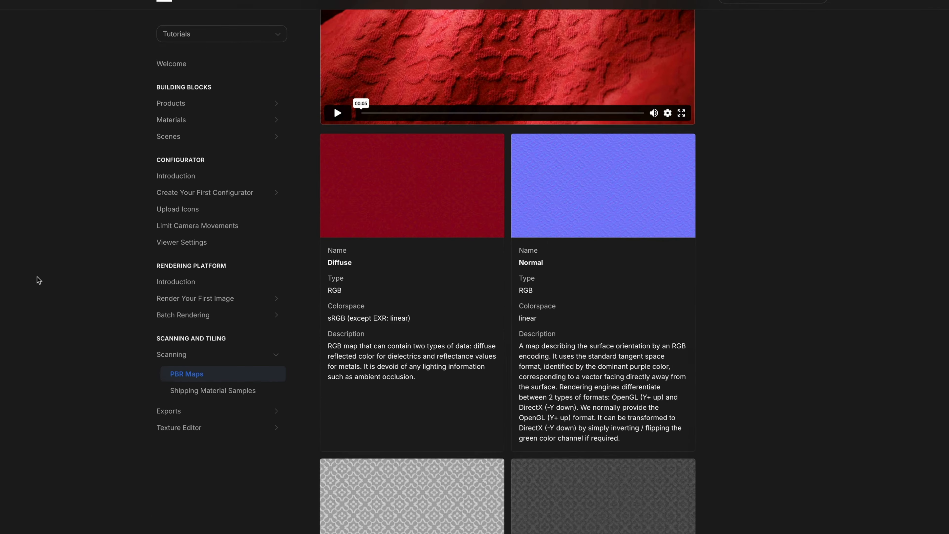